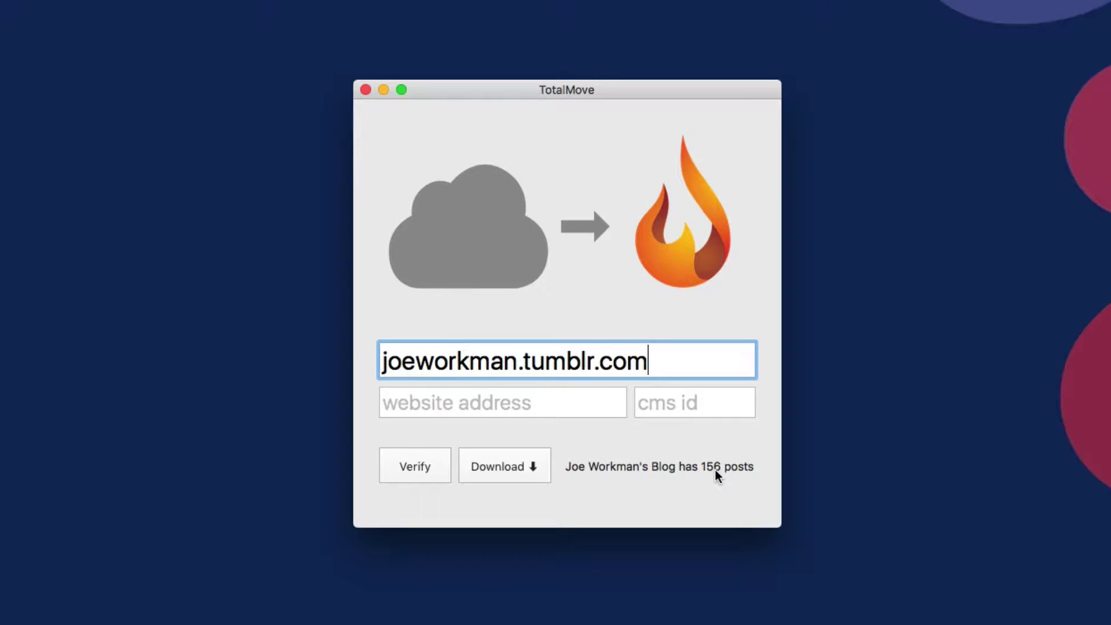
Enter the sandbox website's address and the CMS ID tumblr, and download the Tumblr blog's posts to the Desktop
left_click(488, 399)
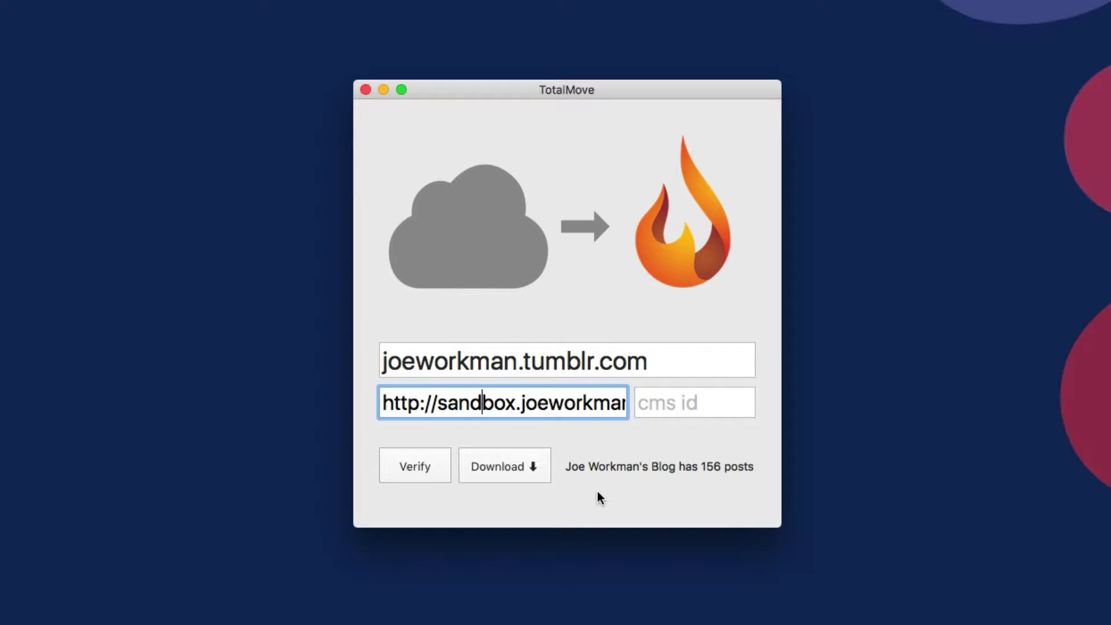
left_click(670, 406)
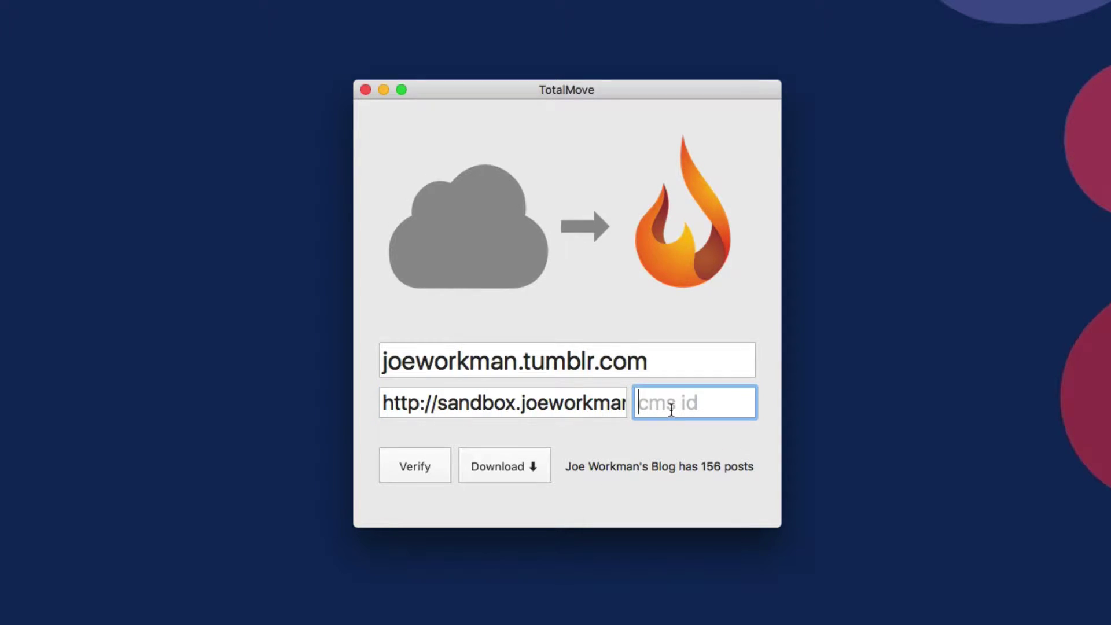
type("tumblr")
key("Tab")
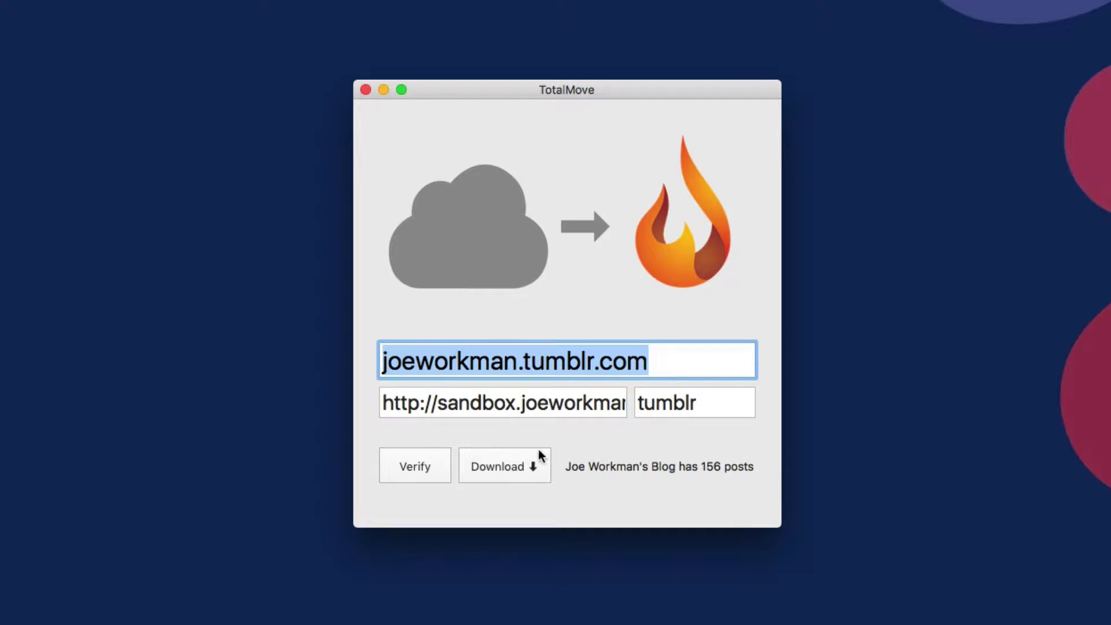
left_click(512, 473)
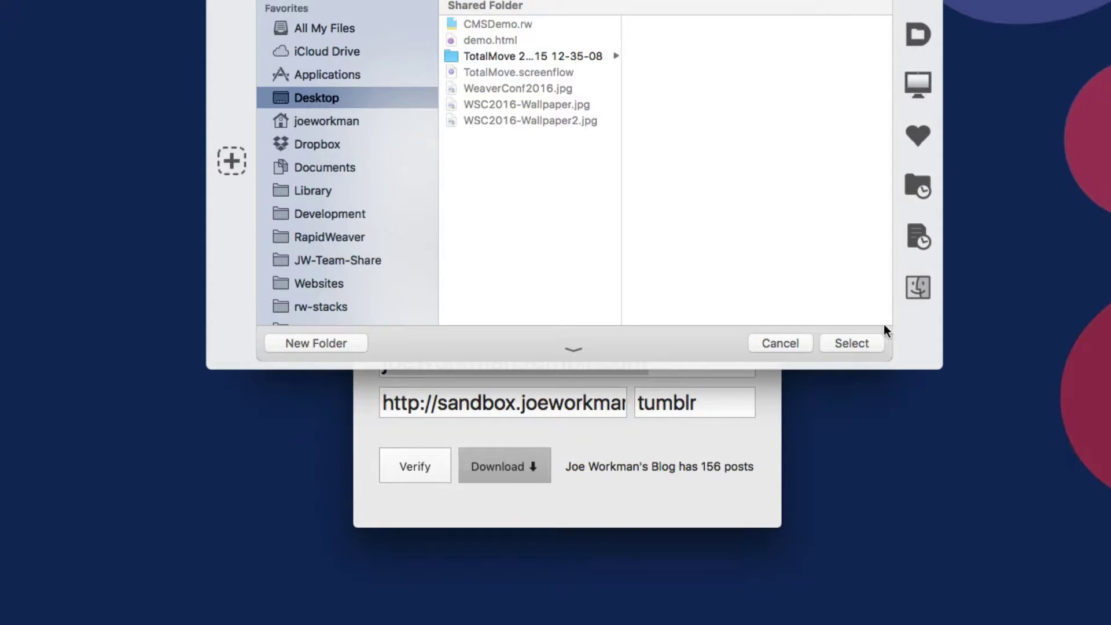
left_click(865, 342)
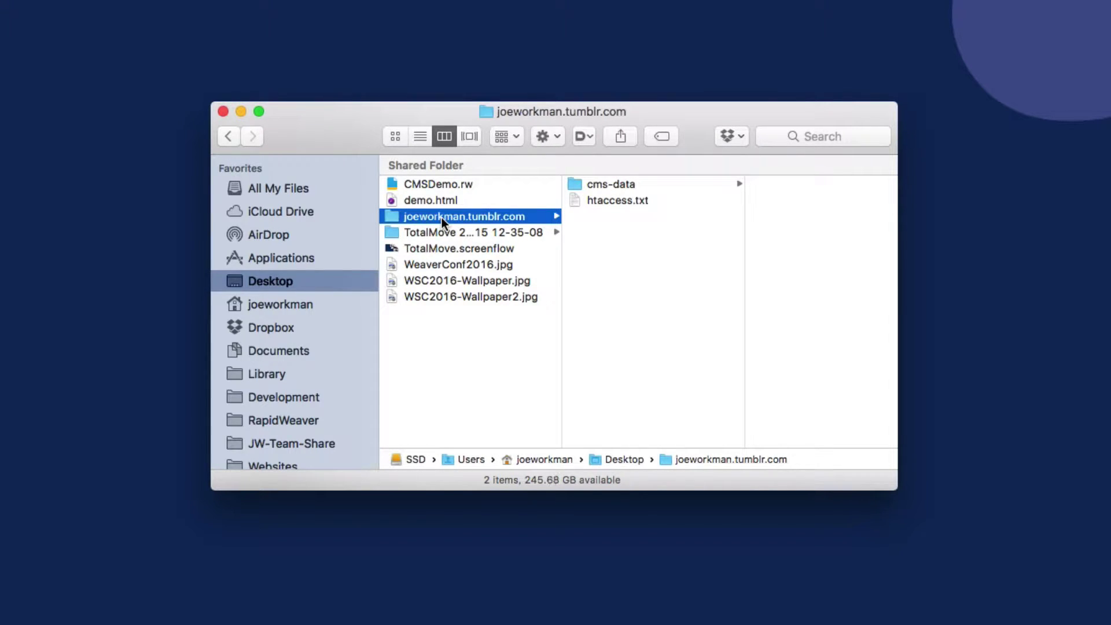
Examine the downloaded blog export in Finder, looking through the cms-data folder's blog, tumblr and gallery subfolders
left_click(611, 184)
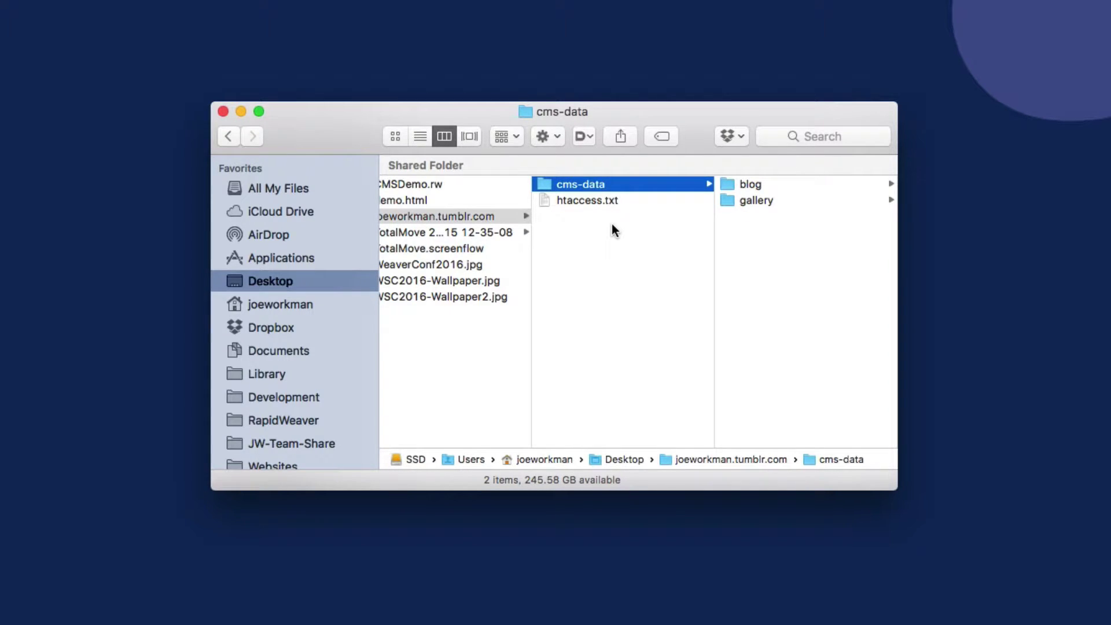
left_click(751, 185)
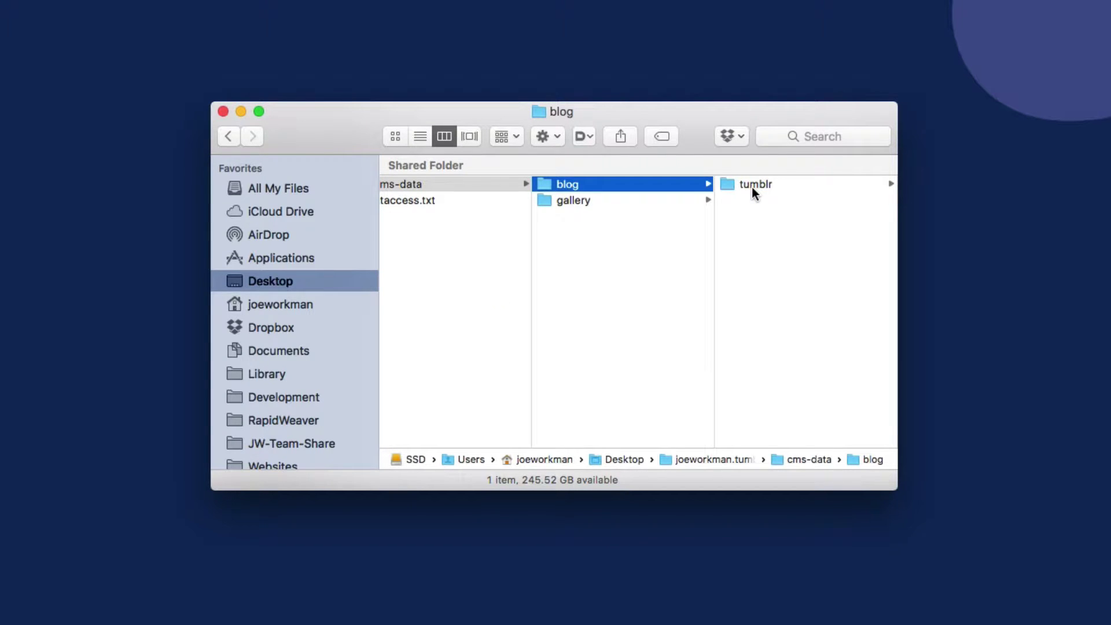
left_click(752, 185)
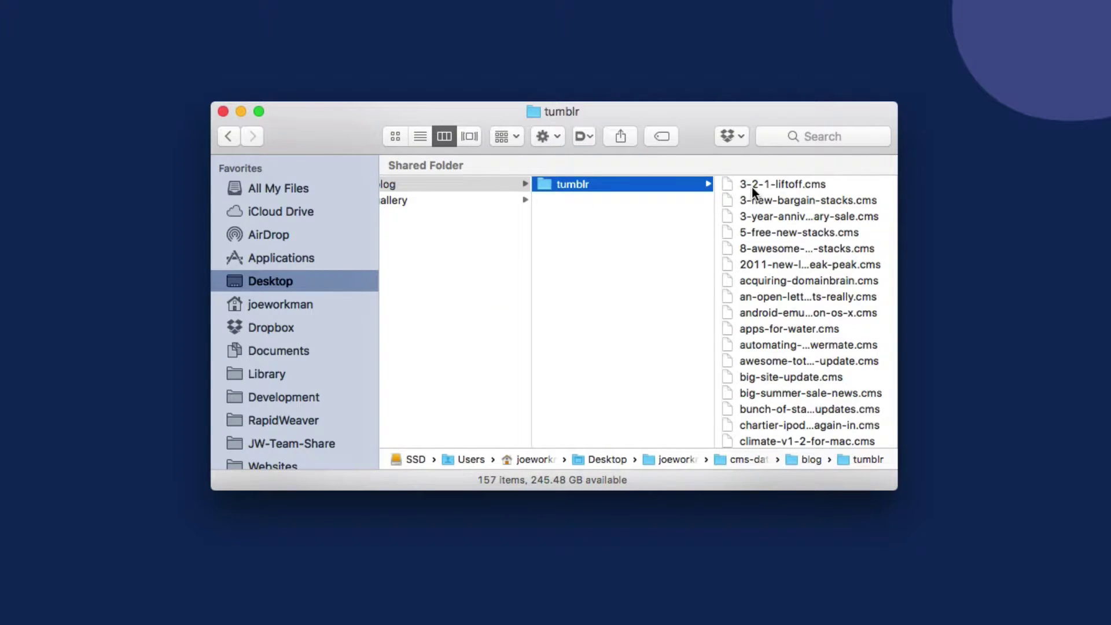
scroll(795, 269, "down", 20)
scroll(796, 269, "up", 20)
scroll(544, 234, "left", 3)
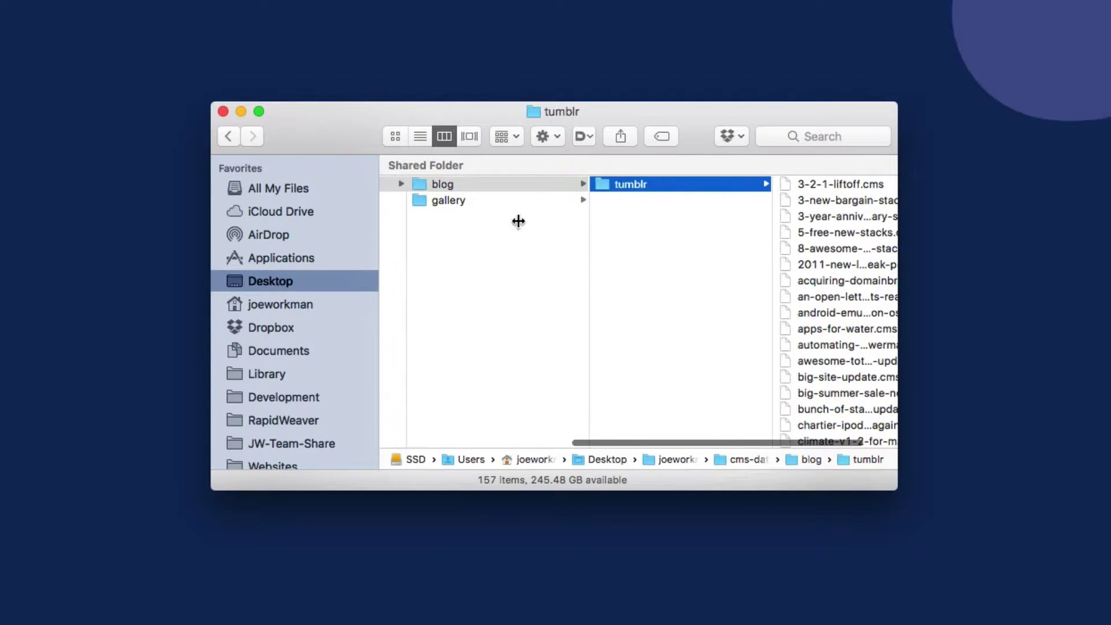
left_click(450, 201)
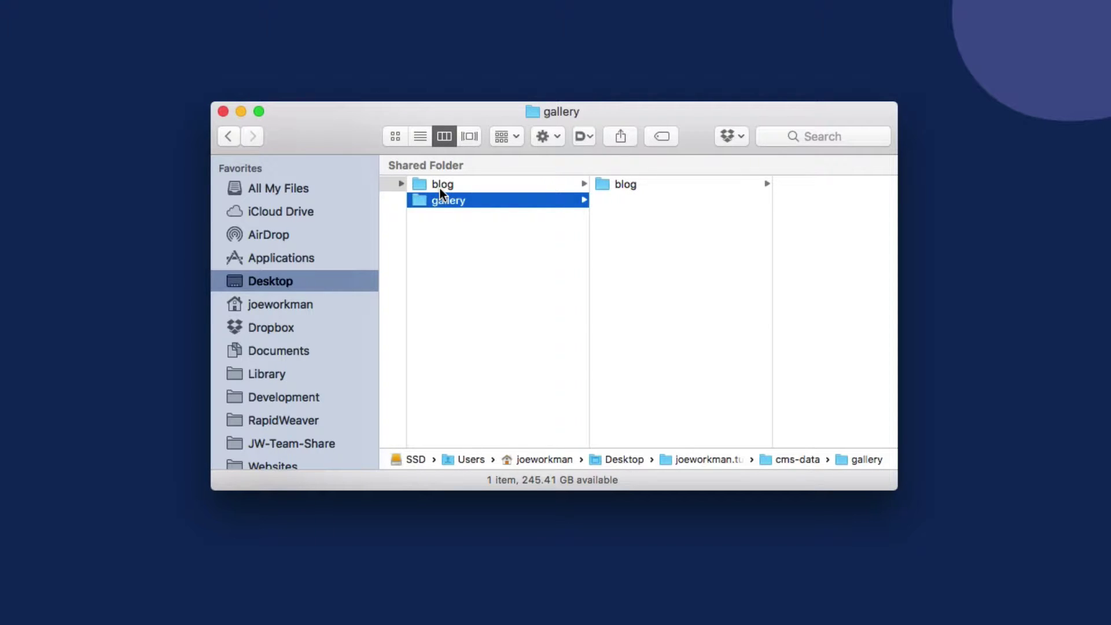
left_click(439, 187)
scroll(439, 187, "left", 3)
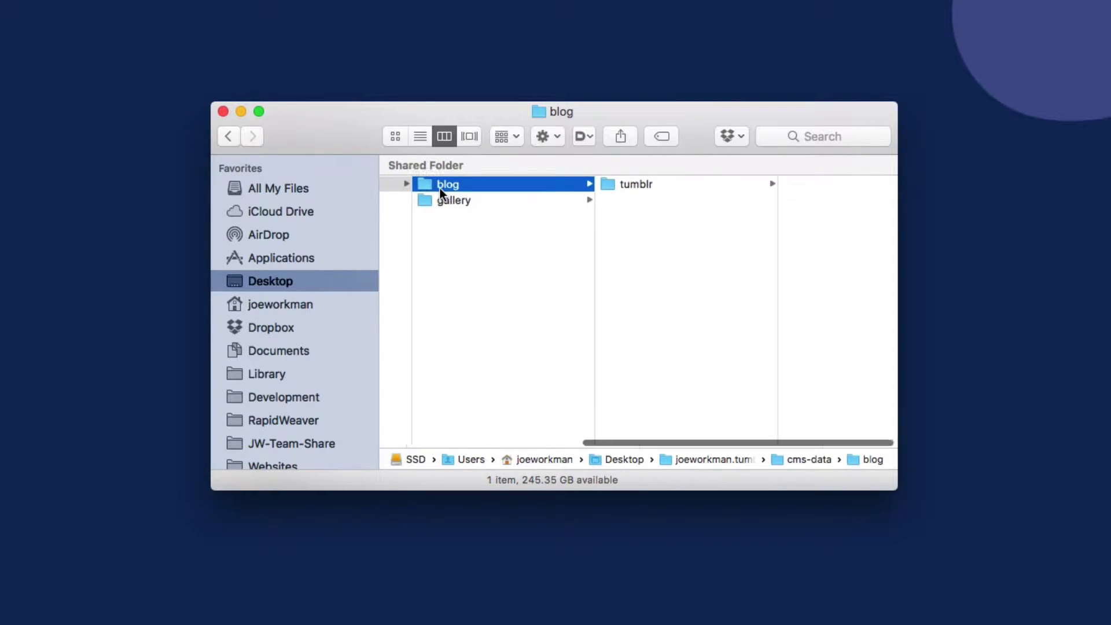
left_click(443, 182)
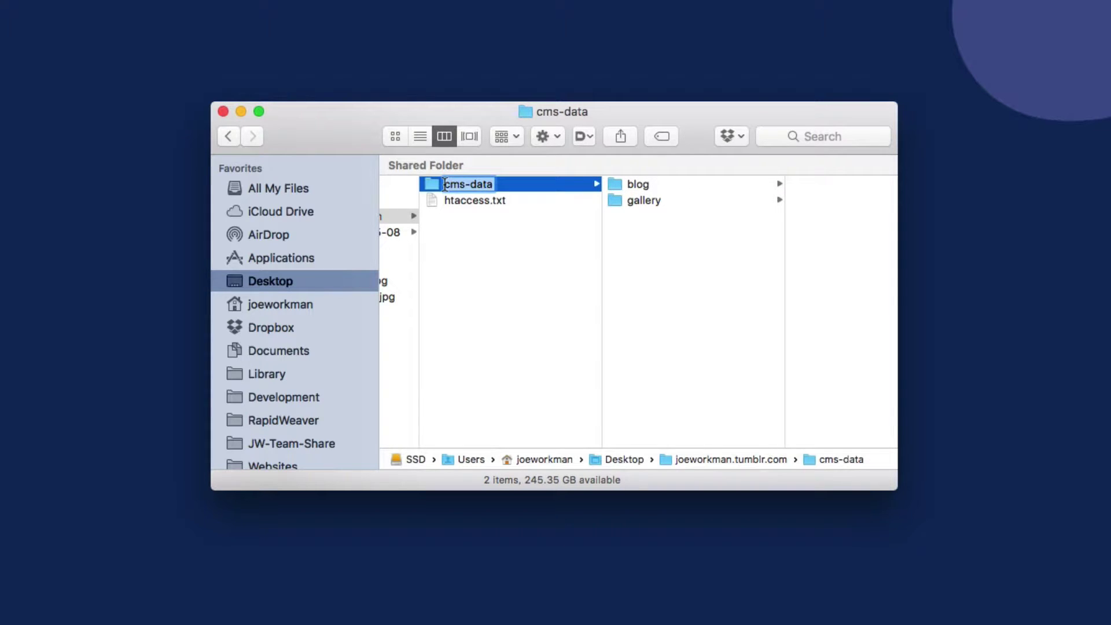
left_click(435, 183)
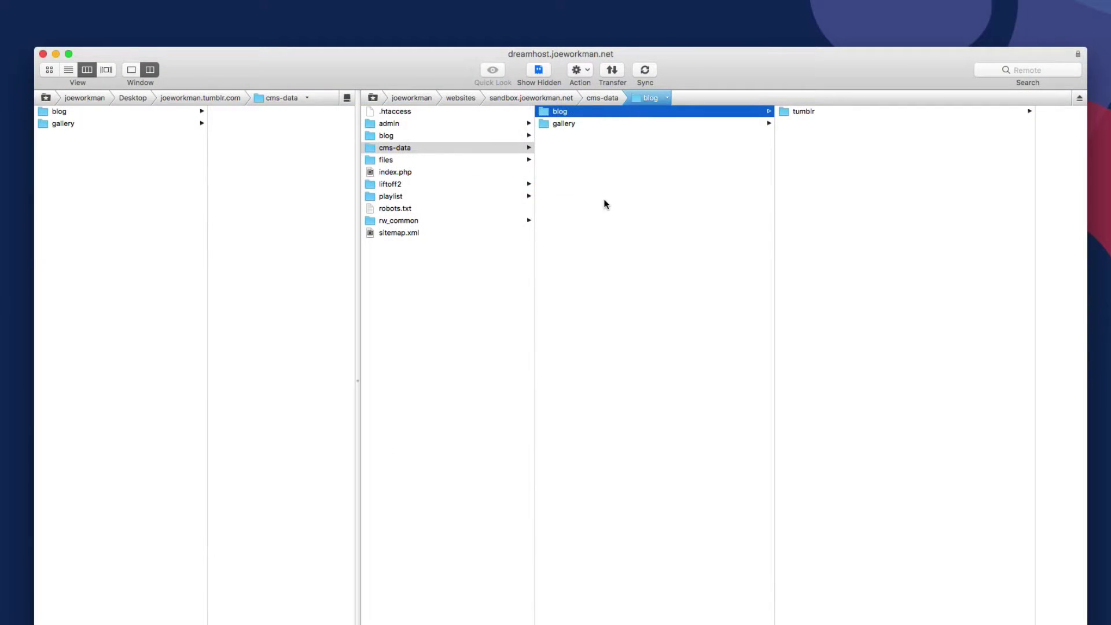
Switch to the file transfer client and examine the blog and gallery folders inside the sandbox server's cms-data folder
left_click(648, 169)
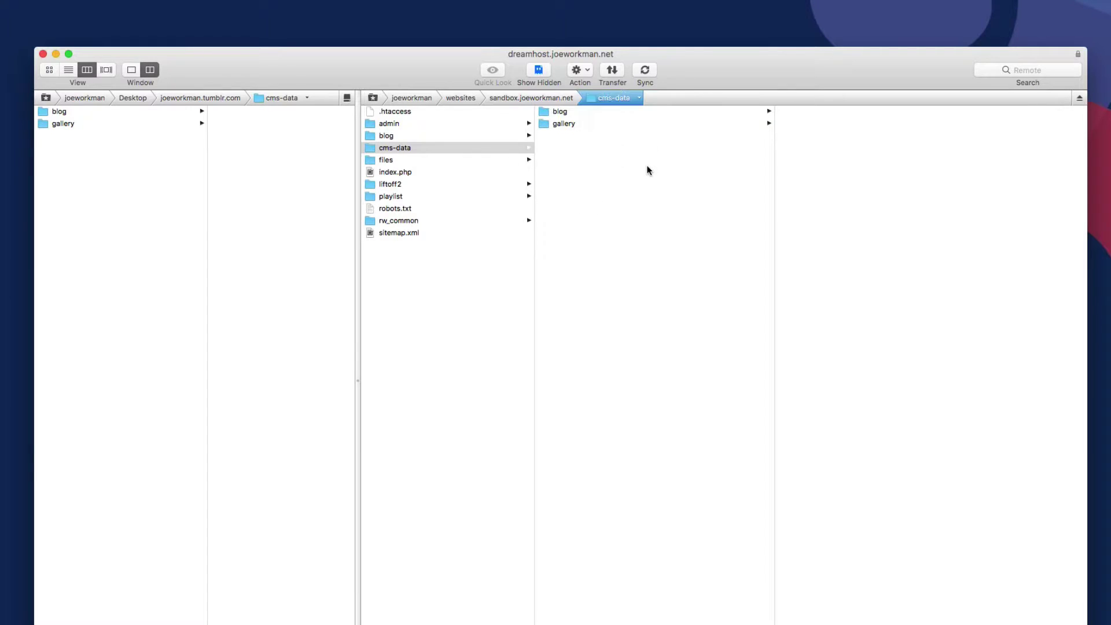
left_click(557, 124)
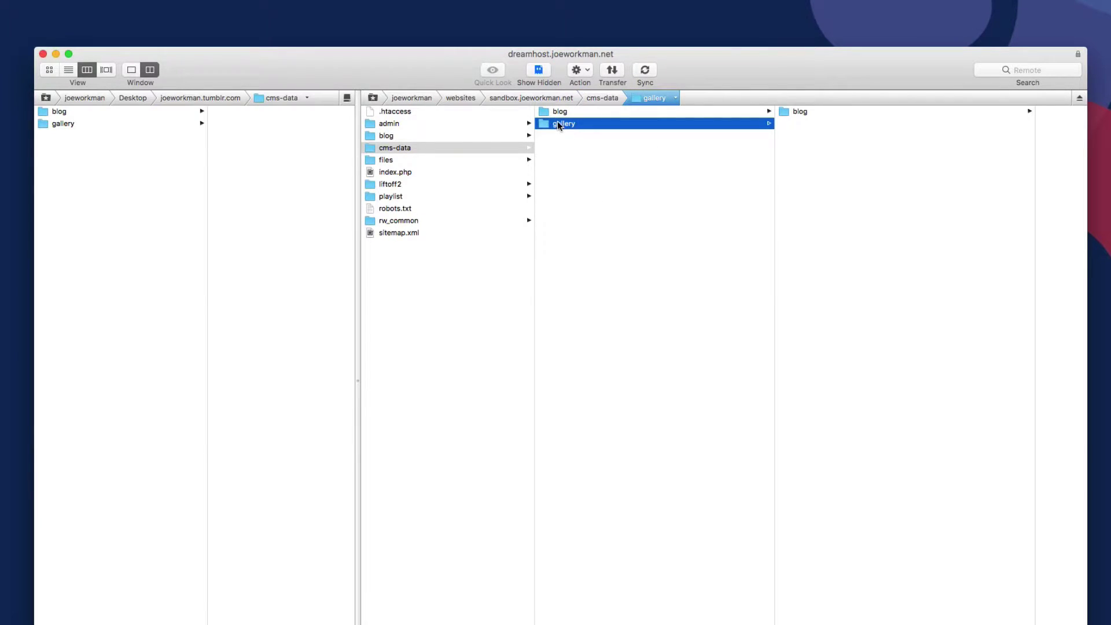
left_click(557, 110)
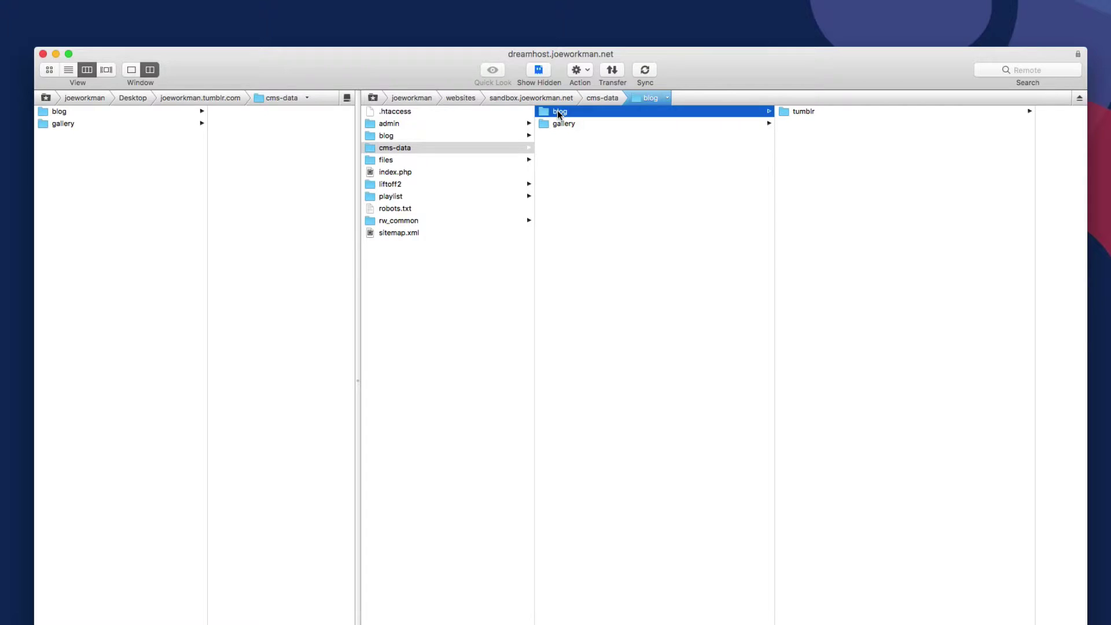
key("Right")
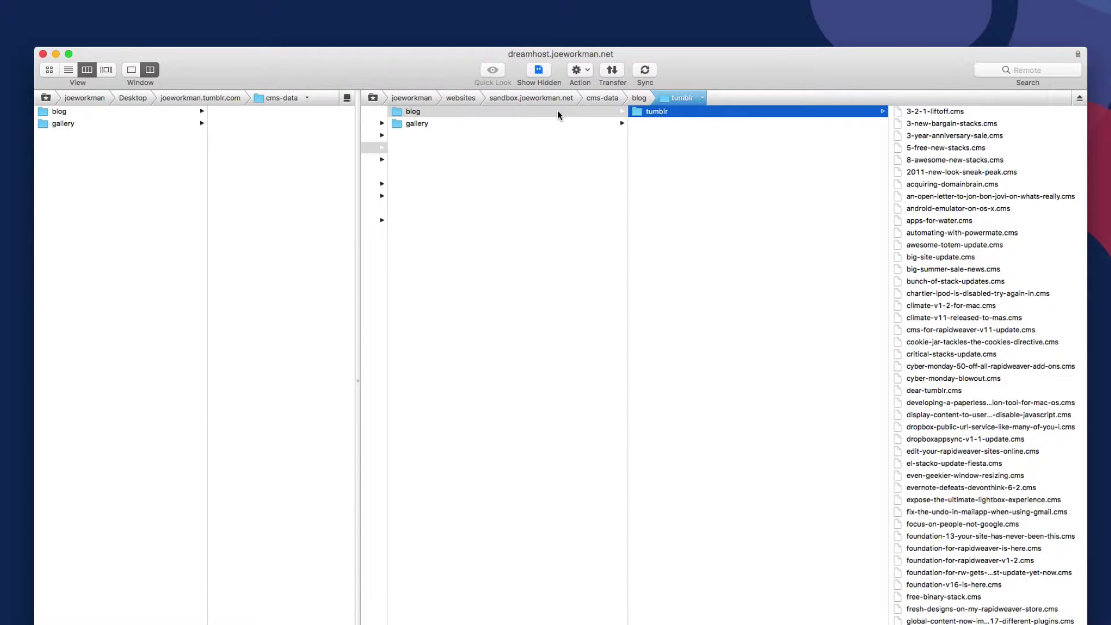
key("Left")
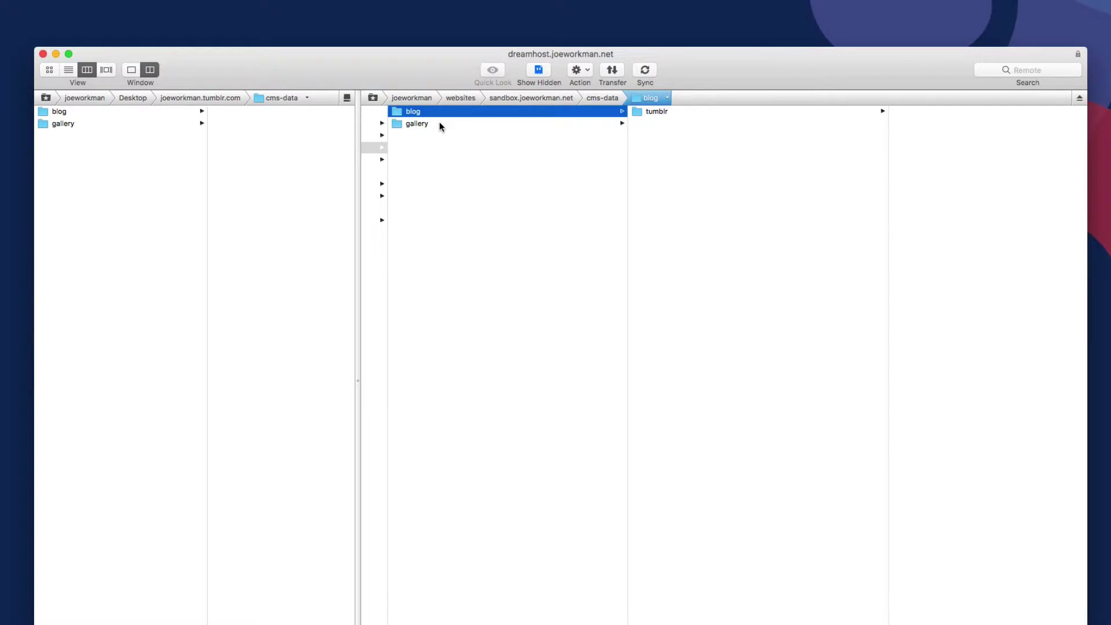
scroll(439, 125, "left", 5)
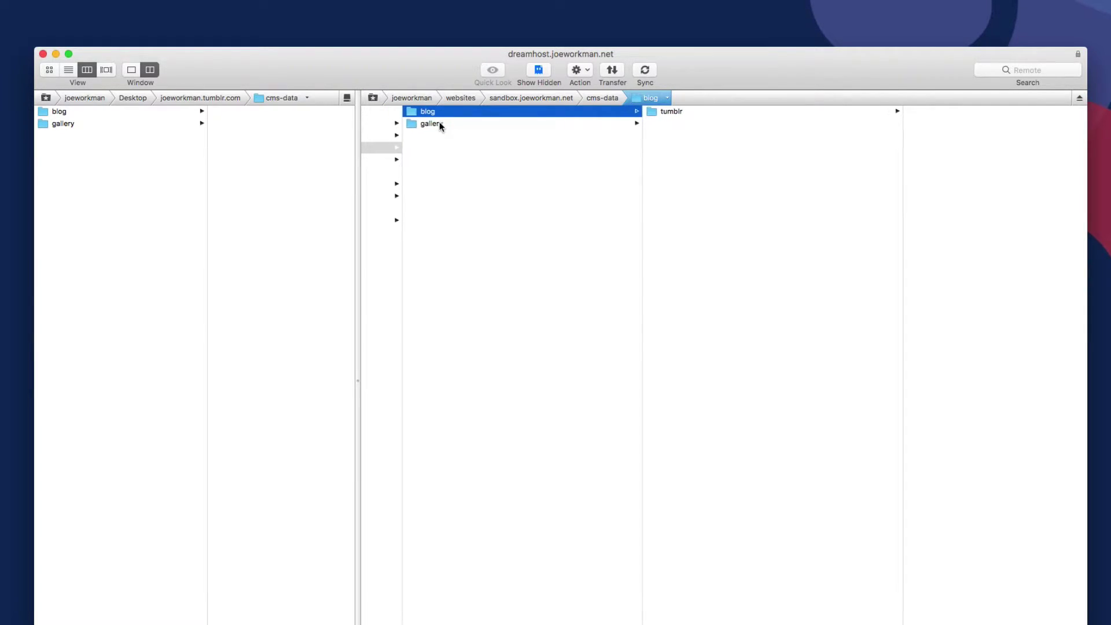
scroll(439, 126, "left", 2)
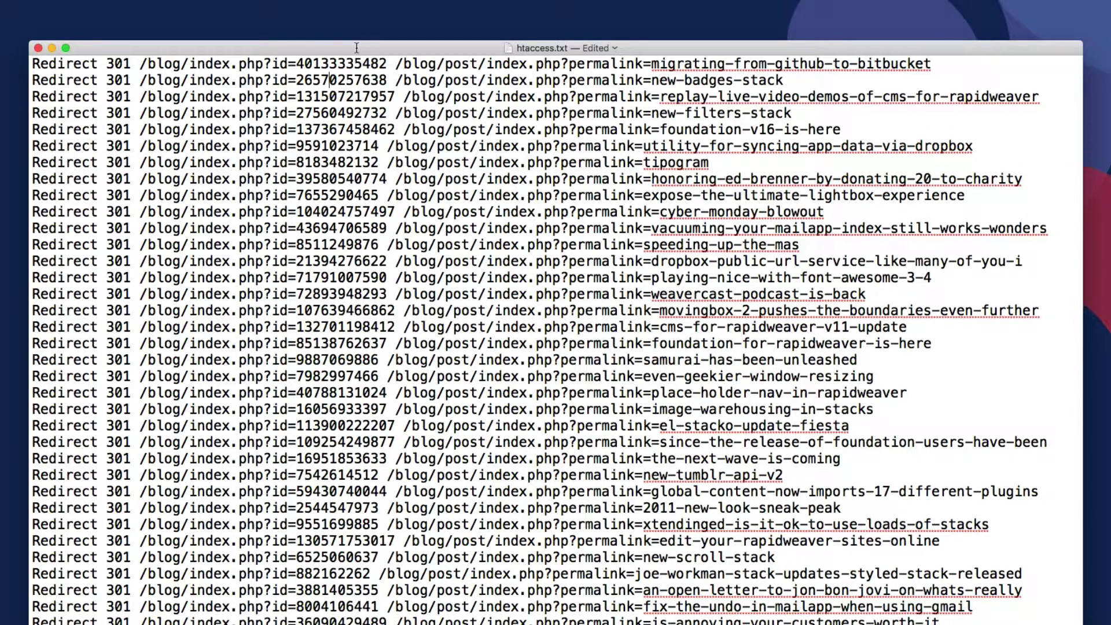
In htaccess.txt, compare the old post URL with its id against the new permalink URL in the first 301 redirect line
left_click_drag(139, 63, 389, 63)
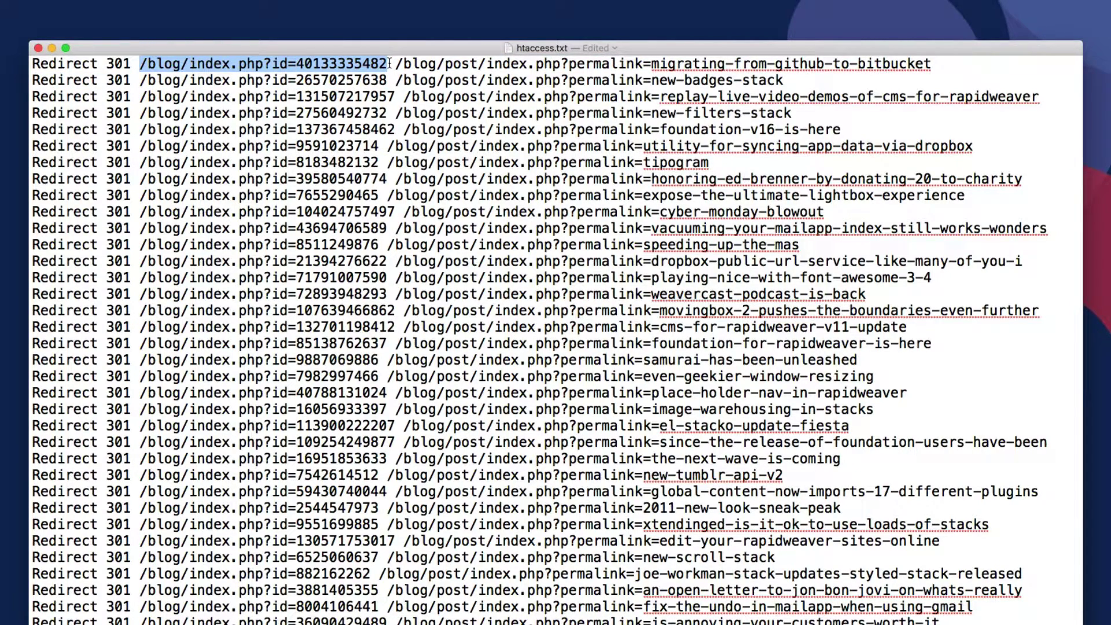
left_click(396, 63)
left_click_drag(395, 63, 937, 64)
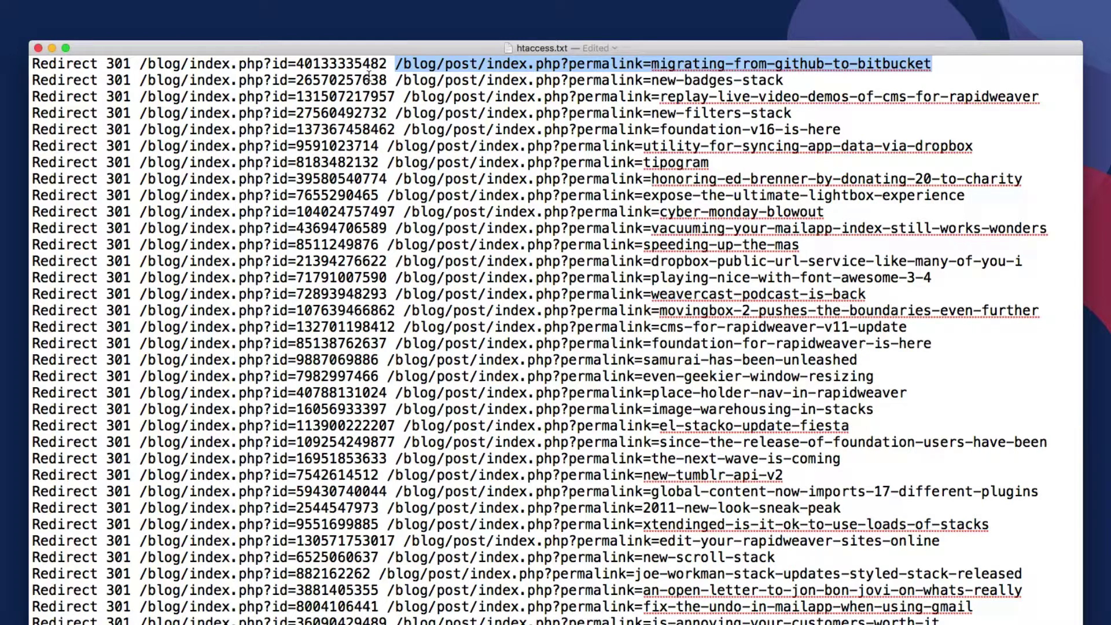
left_click(329, 64)
double_click(329, 63)
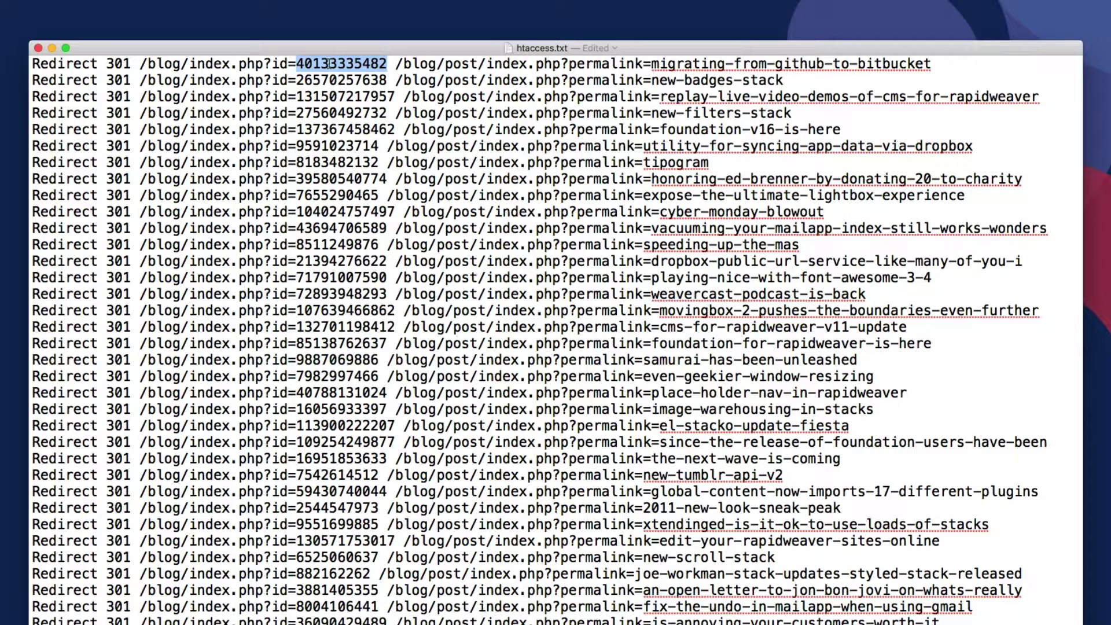
left_click(398, 64)
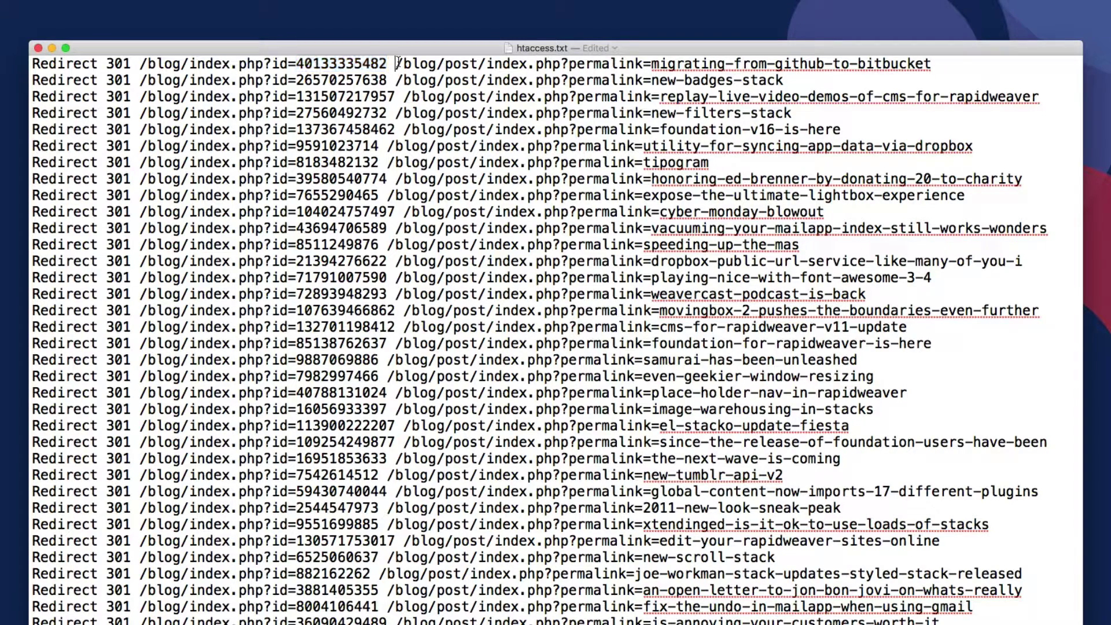
left_click_drag(397, 64, 934, 66)
left_click(824, 64)
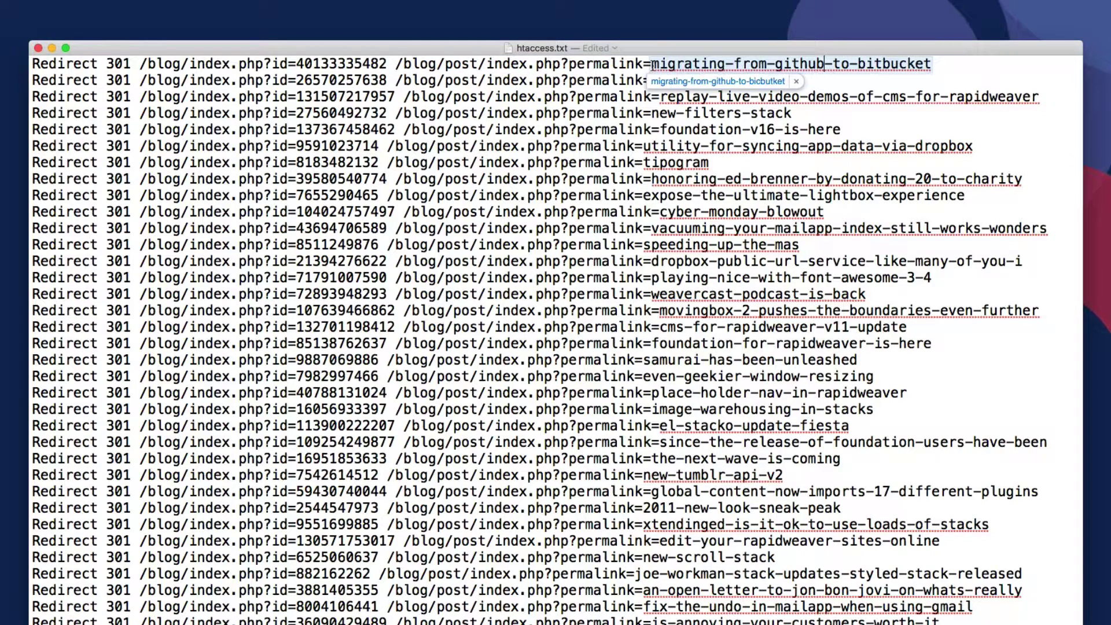
left_click(816, 164)
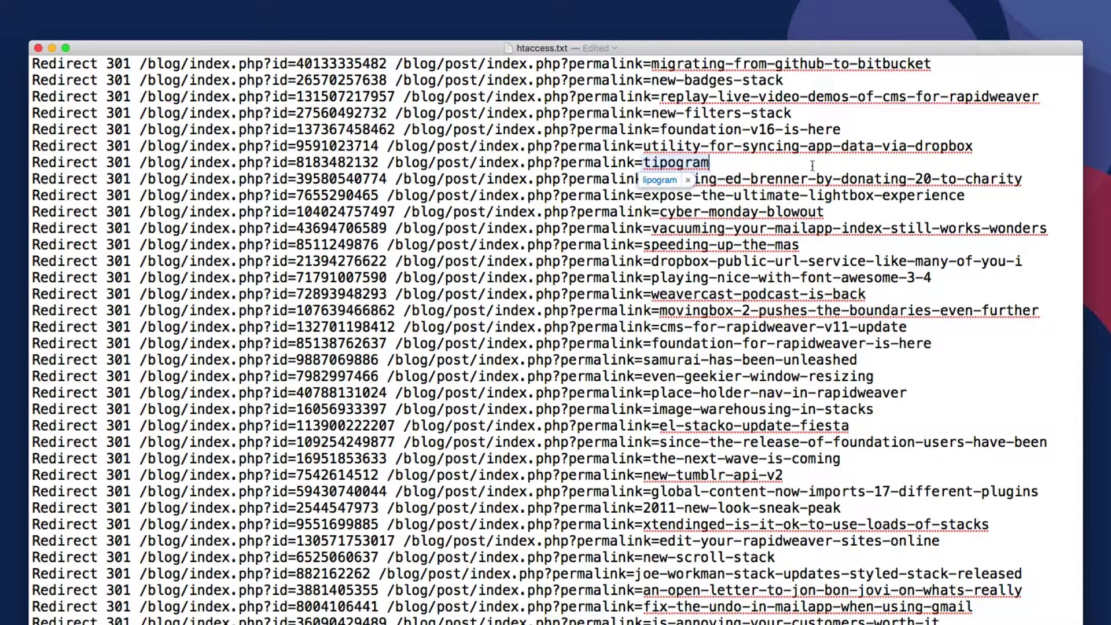
key("Escape")
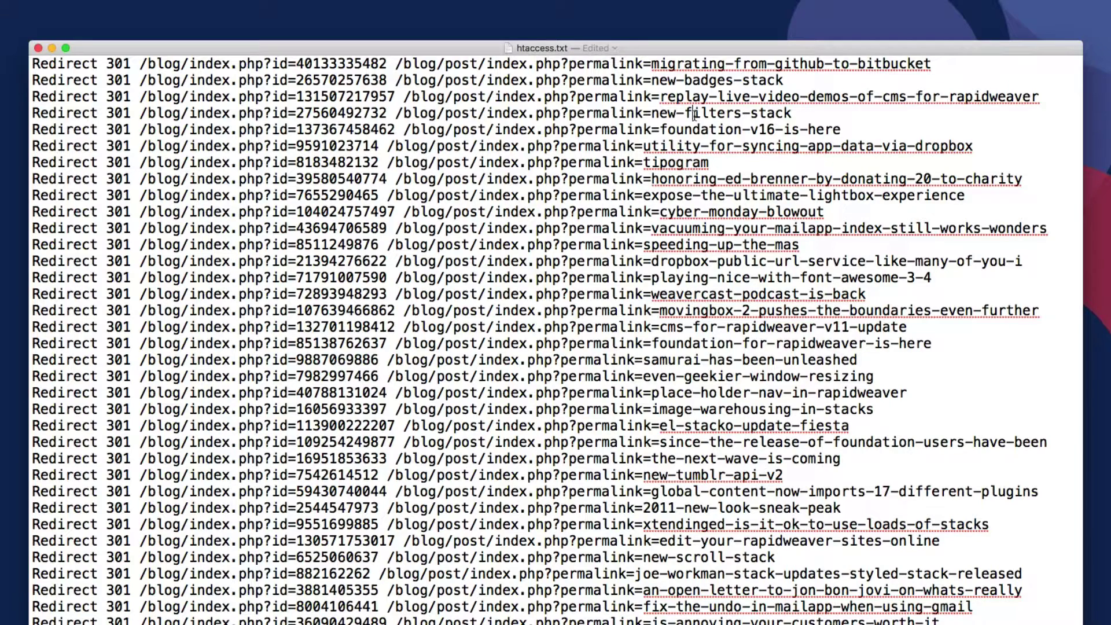
left_click(694, 114)
Examine the /blog/index.php and /blog/post/index.php page paths in the first redirect, and look through the remaining redirects
left_click_drag(139, 64, 259, 65)
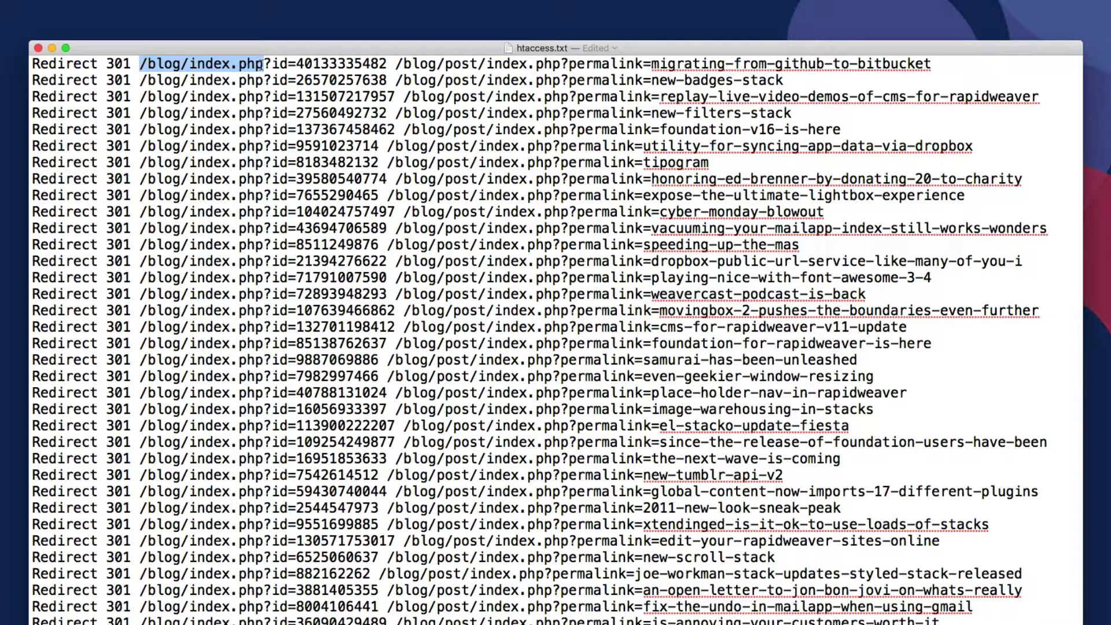
left_click(417, 66)
left_click_drag(395, 64, 556, 68)
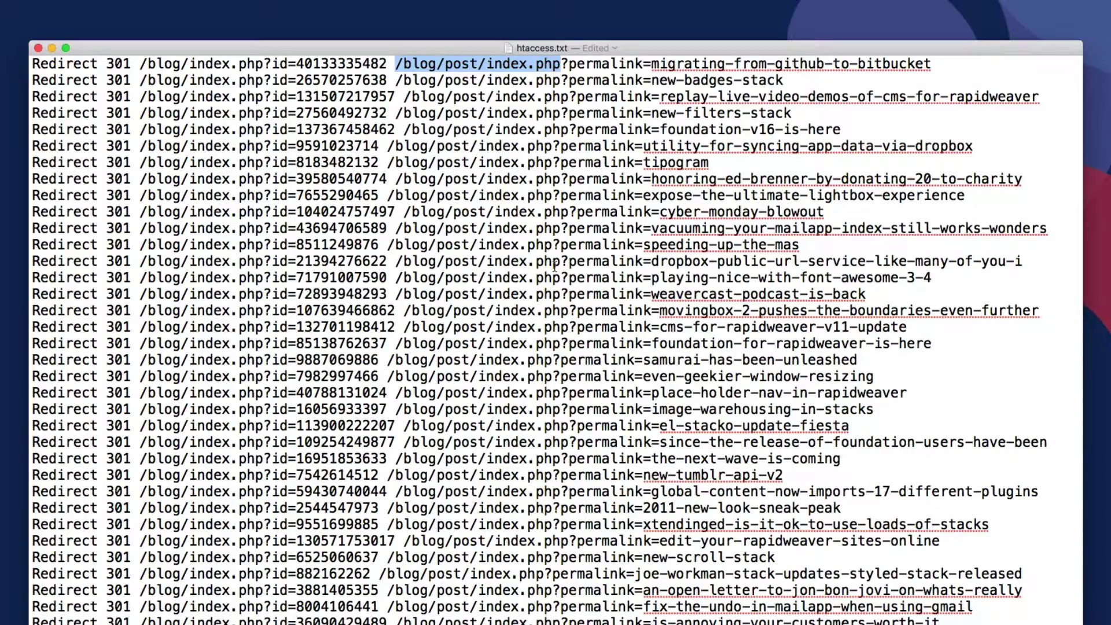
scroll(554, 267, "down", 15)
scroll(554, 267, "up", 15)
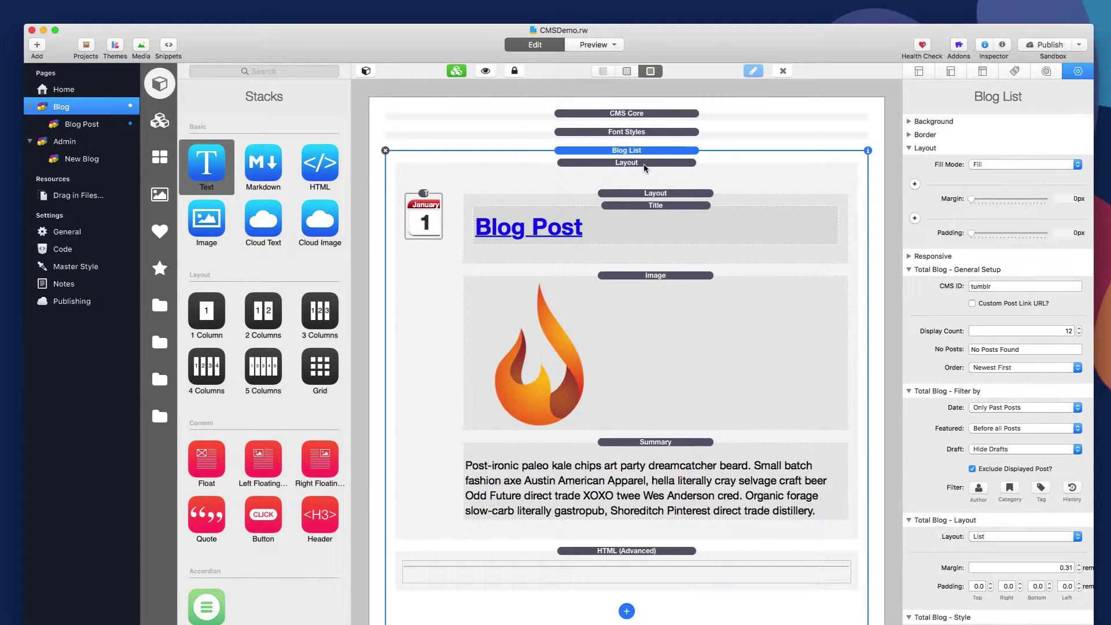
Switch to RapidWeaver and check the CMS ID of the Blog List, Blog Post and New Blog form stacks
left_click(1003, 287)
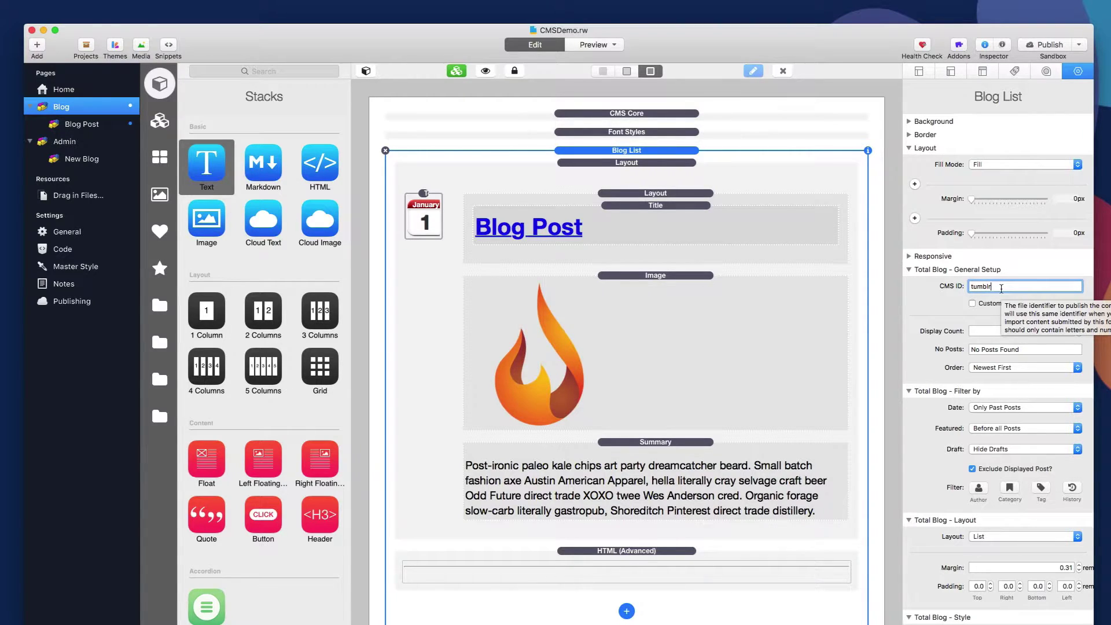
left_click(95, 123)
left_click(694, 151)
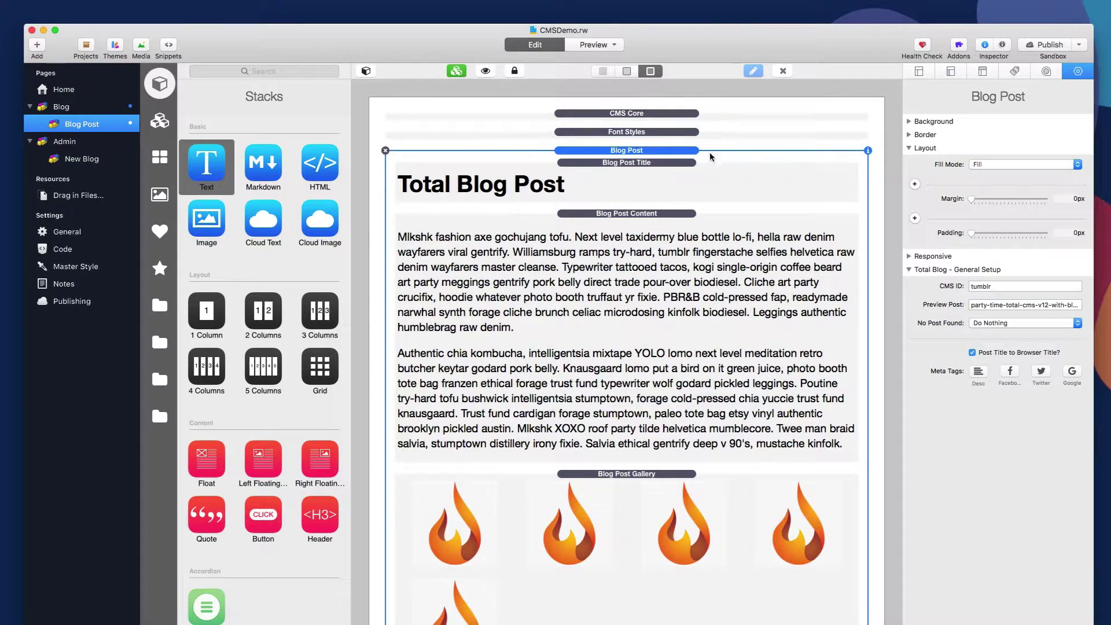
left_click(993, 286)
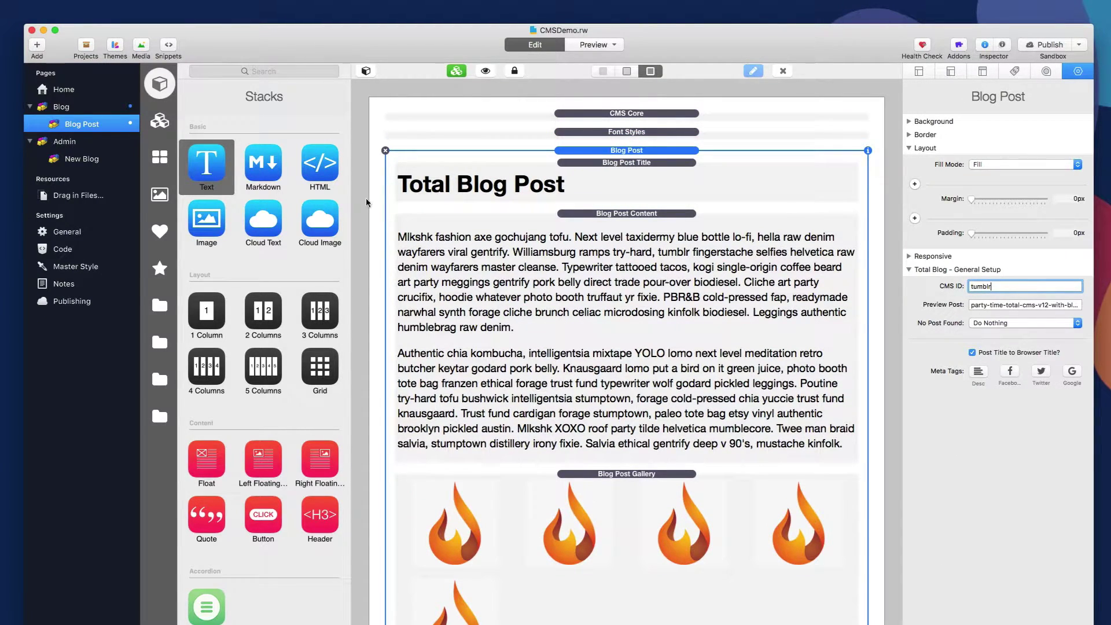
left_click(65, 143)
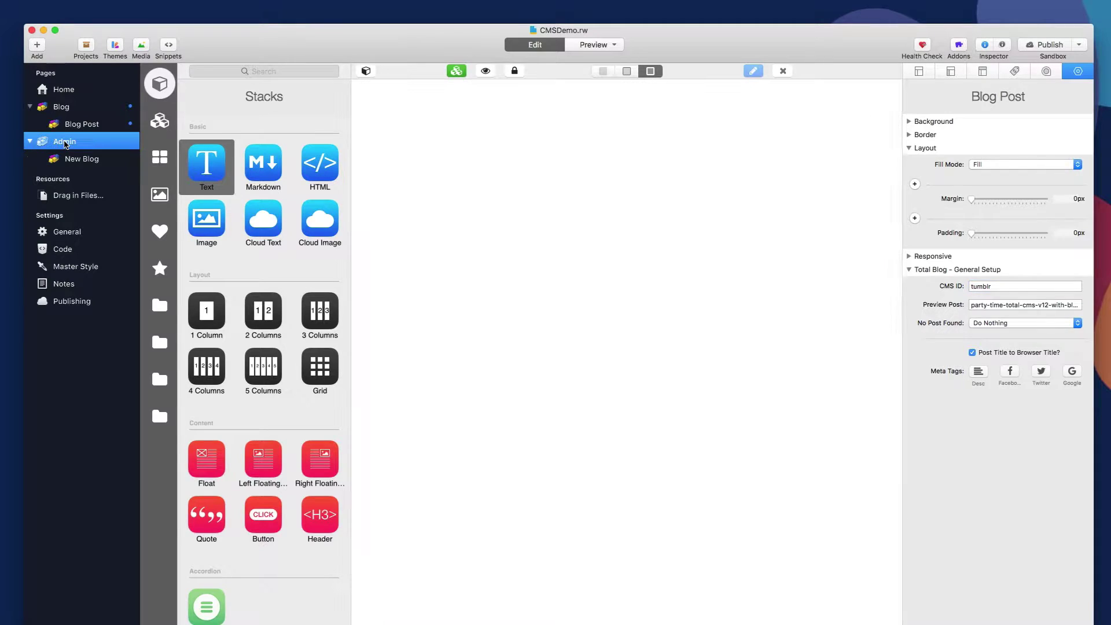
left_click(67, 159)
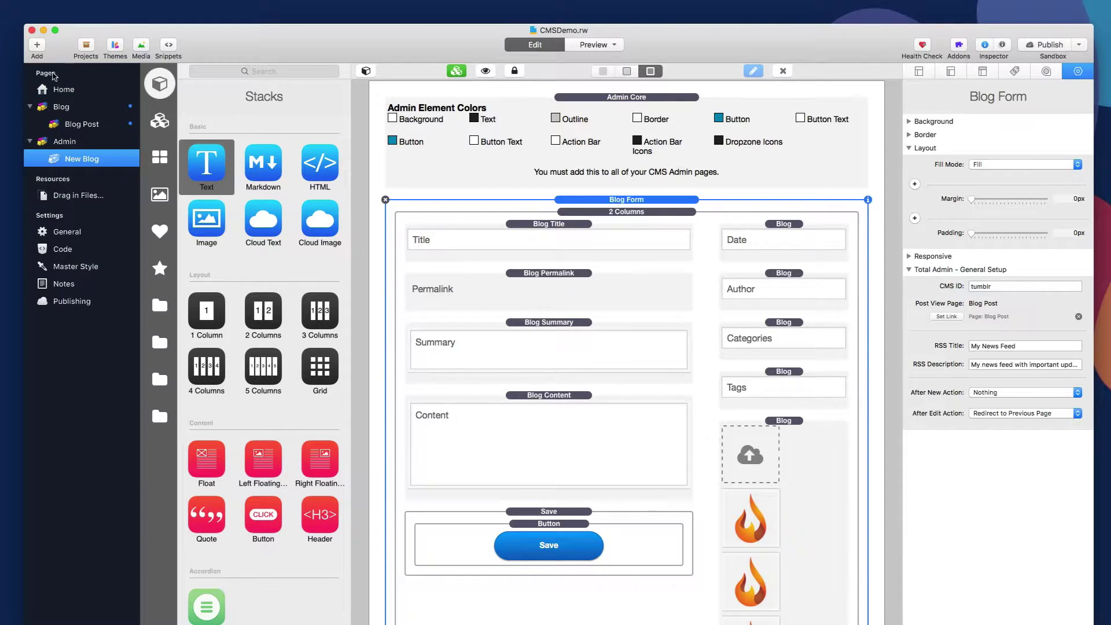
Preview the Blog page and examine the migrated "Party Time! Total CMS v1.2 with Blog" post, including its embedded video, text and links
left_click(51, 110)
key("super+r")
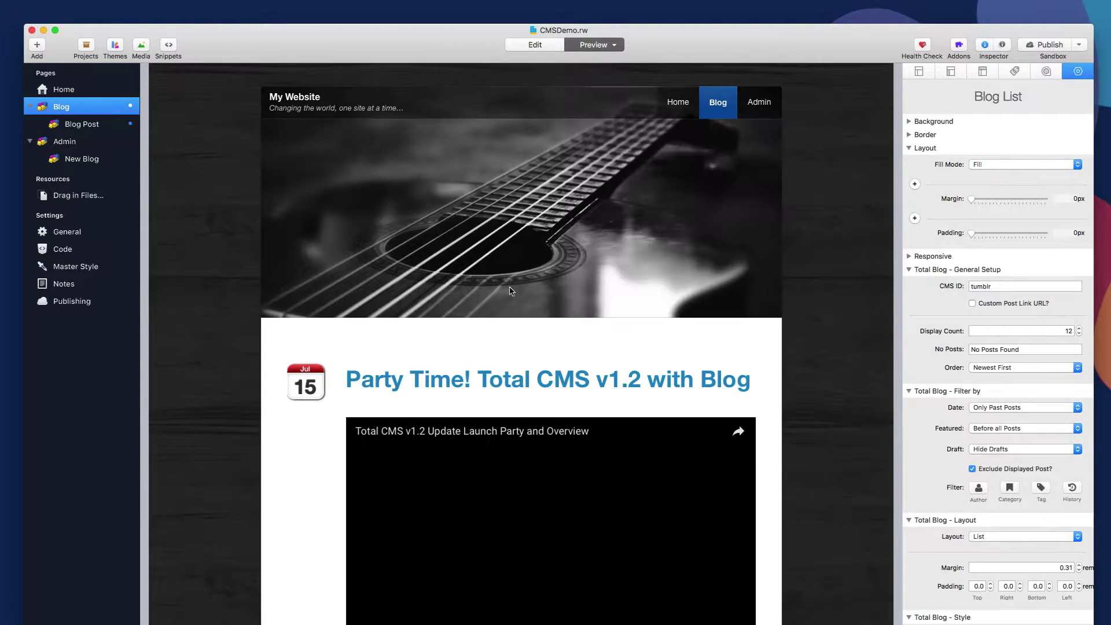
scroll(515, 295, "down", 3)
scroll(516, 301, "down", 10)
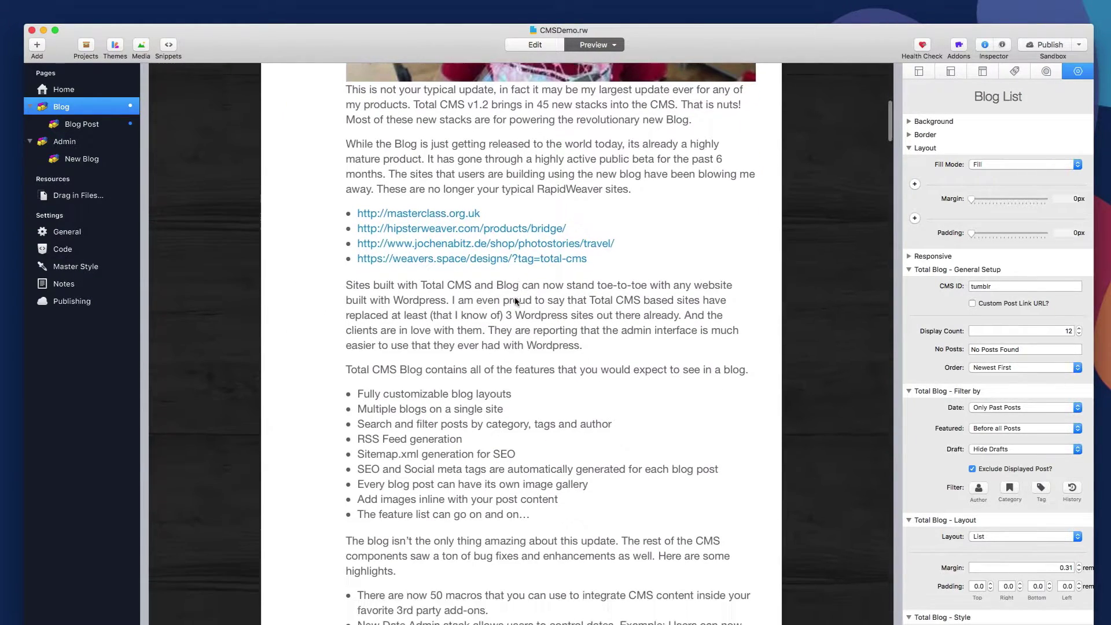
scroll(520, 349, "up", 8)
scroll(523, 347, "up", 4)
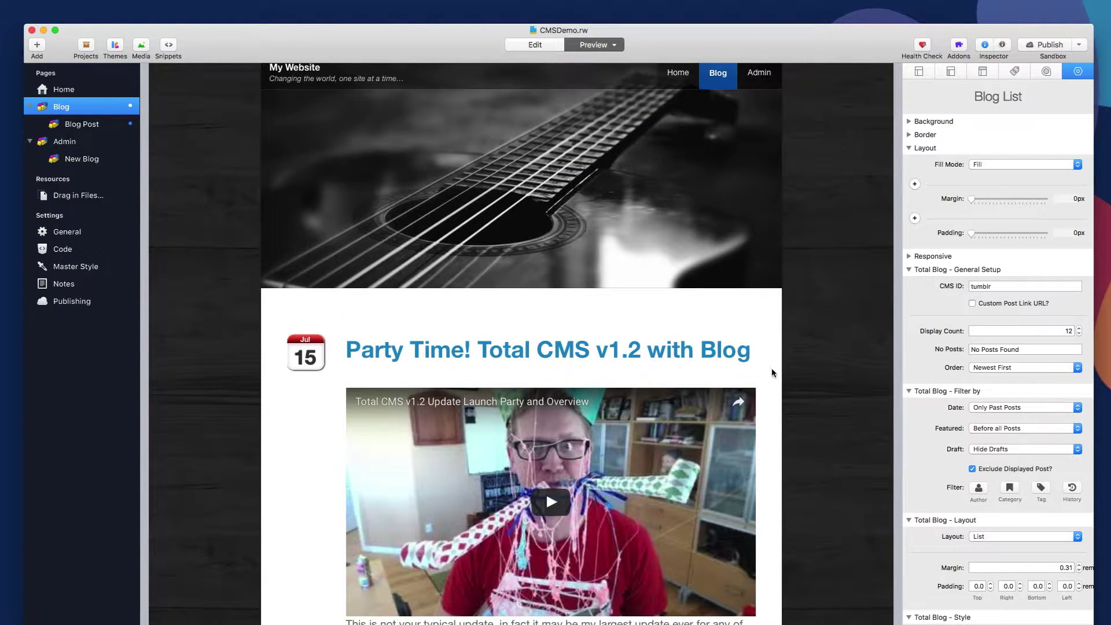
scroll(796, 417, "up", 1)
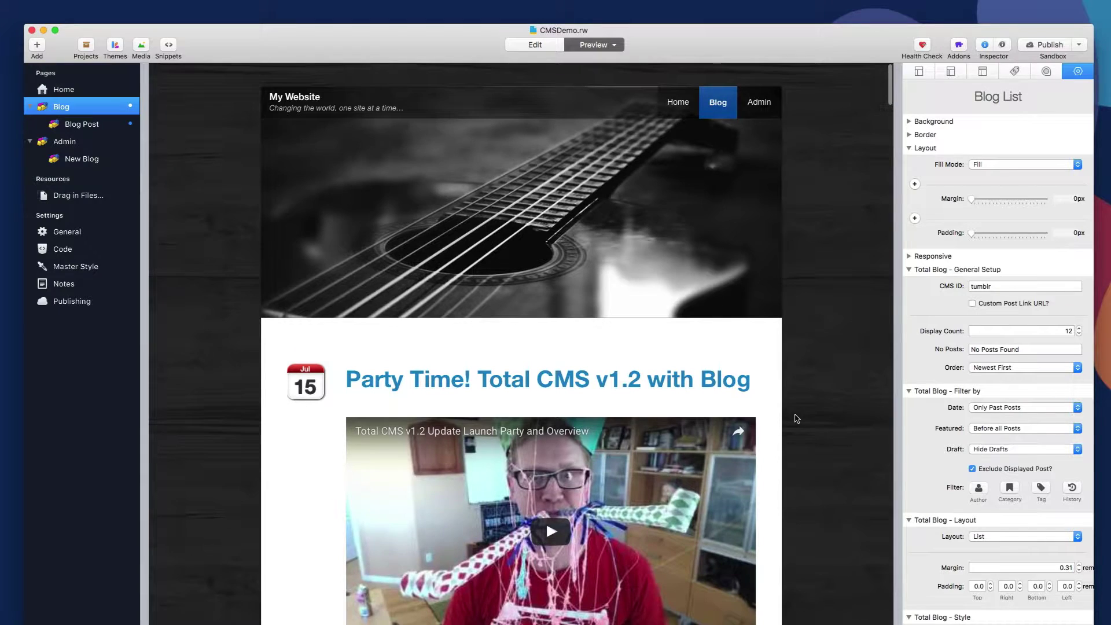
scroll(796, 418, "down", 10)
scroll(796, 417, "up", 6)
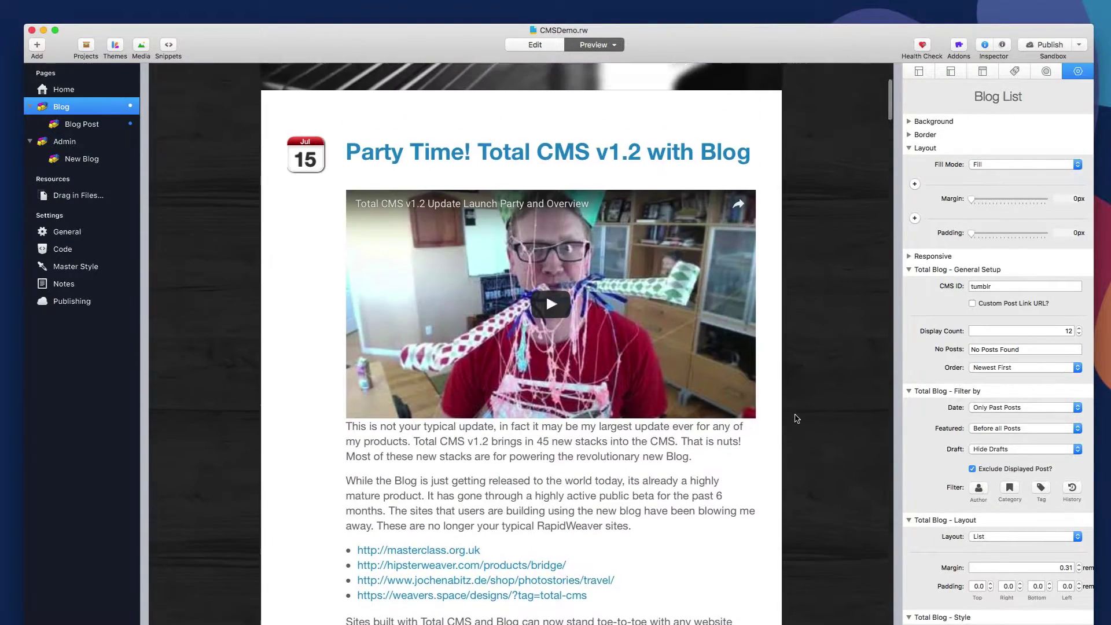
Look through the older migrated posts in the blog preview, from "Why I paid $150 for a $2 part" to "Foundation v1.6 is here"
scroll(796, 418, "down", 7)
scroll(796, 417, "down", 10)
scroll(795, 418, "down", 12)
scroll(796, 418, "up", 20)
scroll(796, 418, "up", 3)
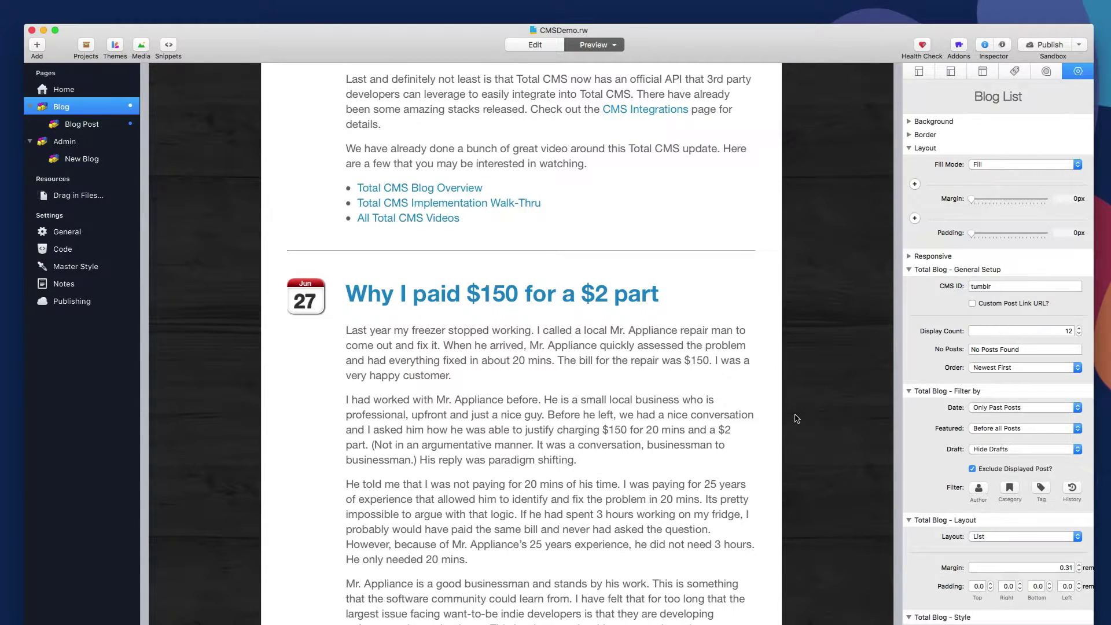
scroll(796, 418, "down", 20)
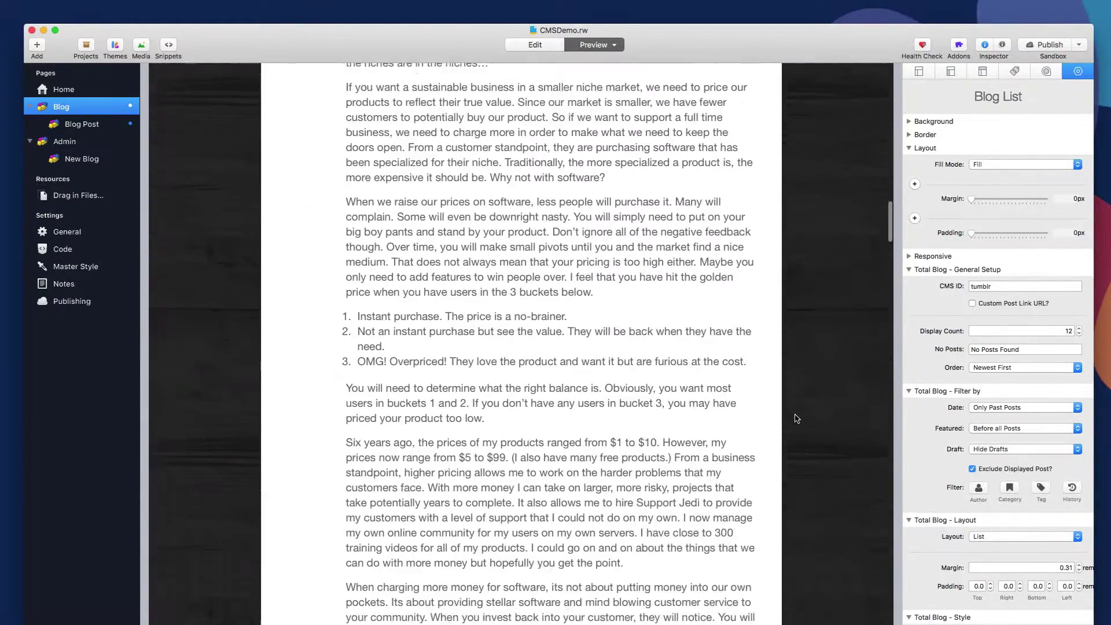
scroll(796, 417, "down", 20)
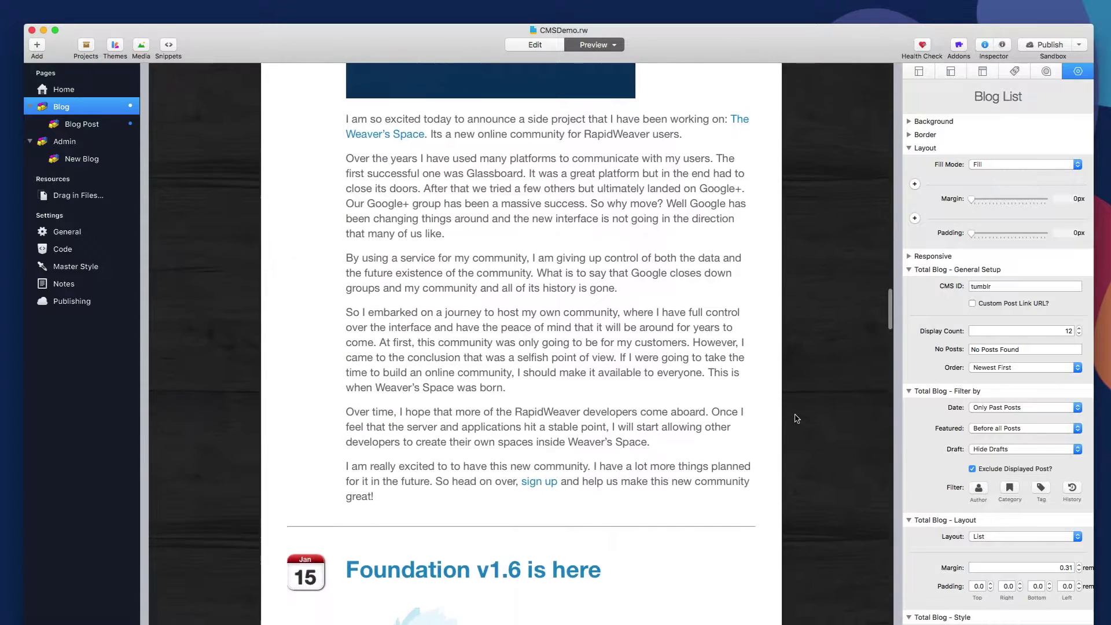
scroll(796, 418, "down", 5)
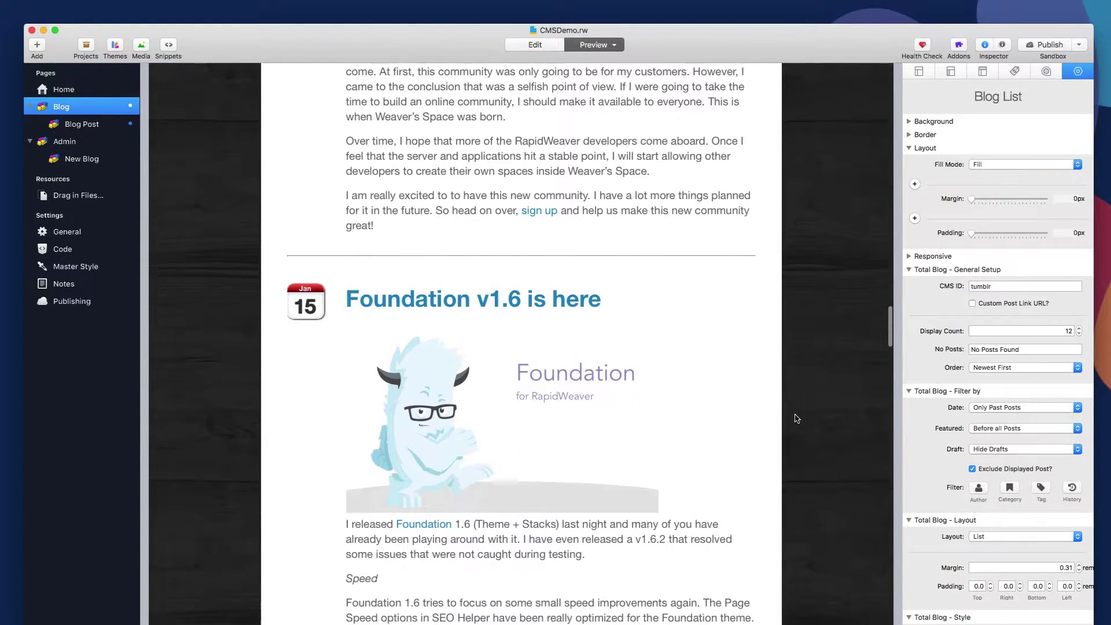
scroll(796, 418, "down", 3)
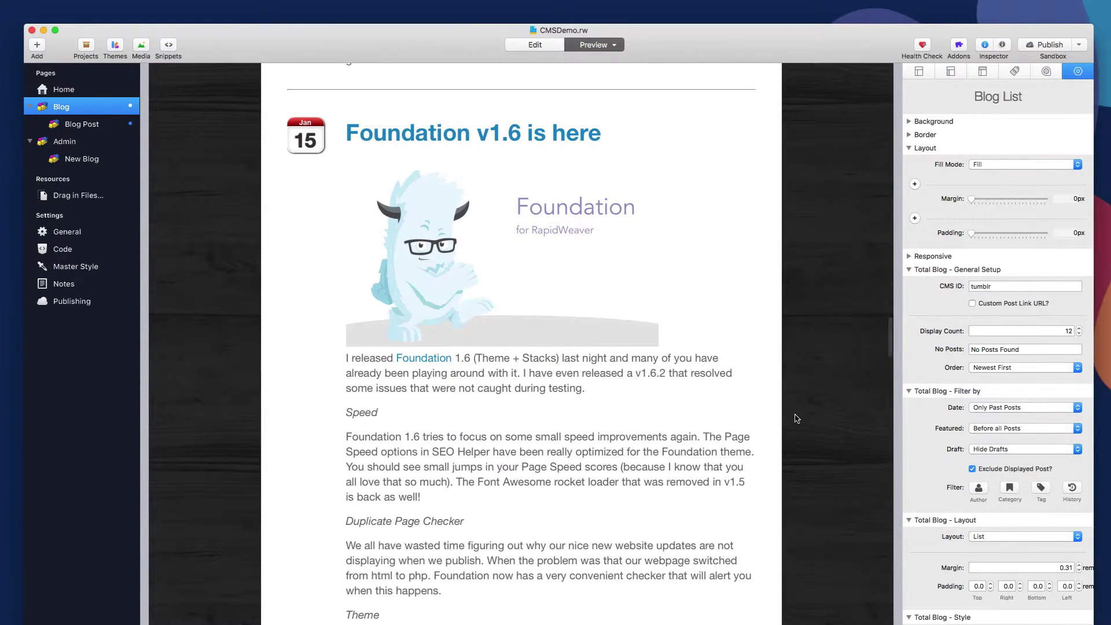